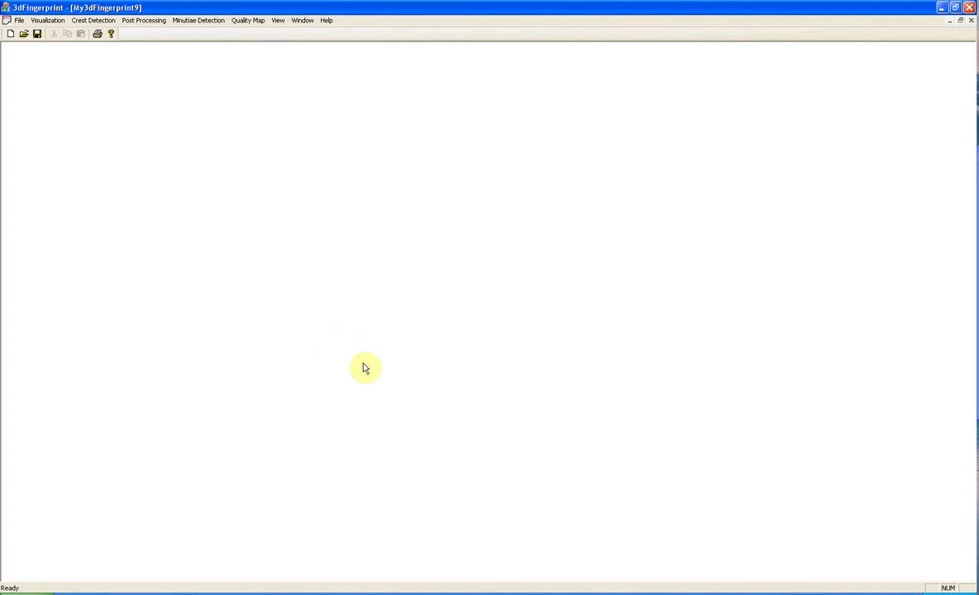
Load the scan_109 fingerprint file and rotate the mesh so its ridge pattern faces the viewer
click(24, 35)
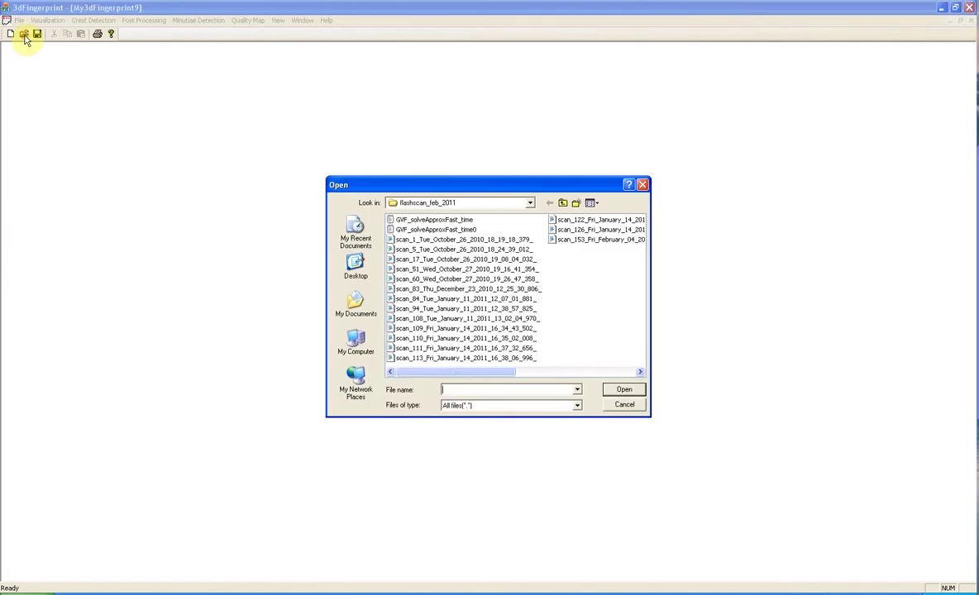
click(447, 328)
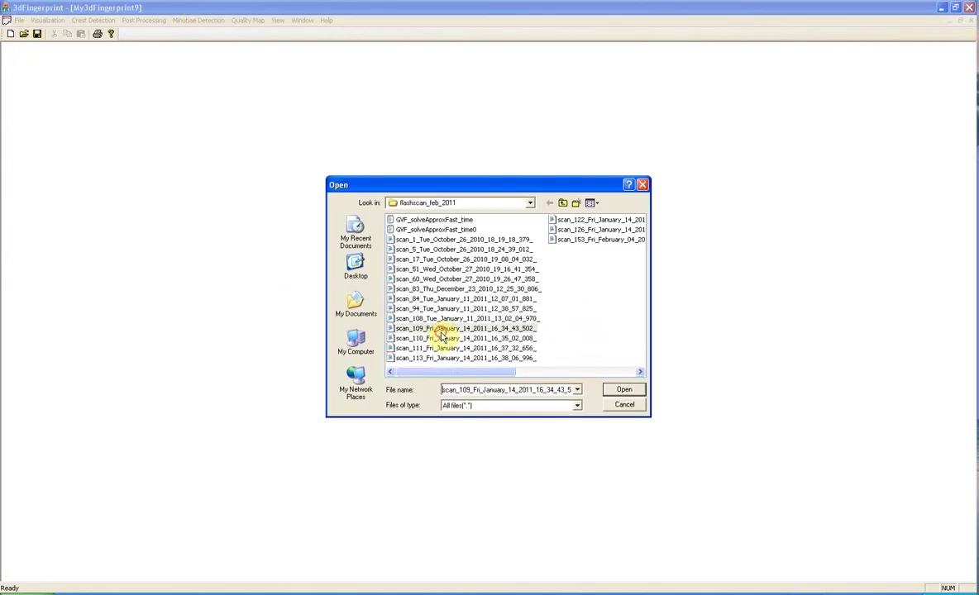
click(626, 392)
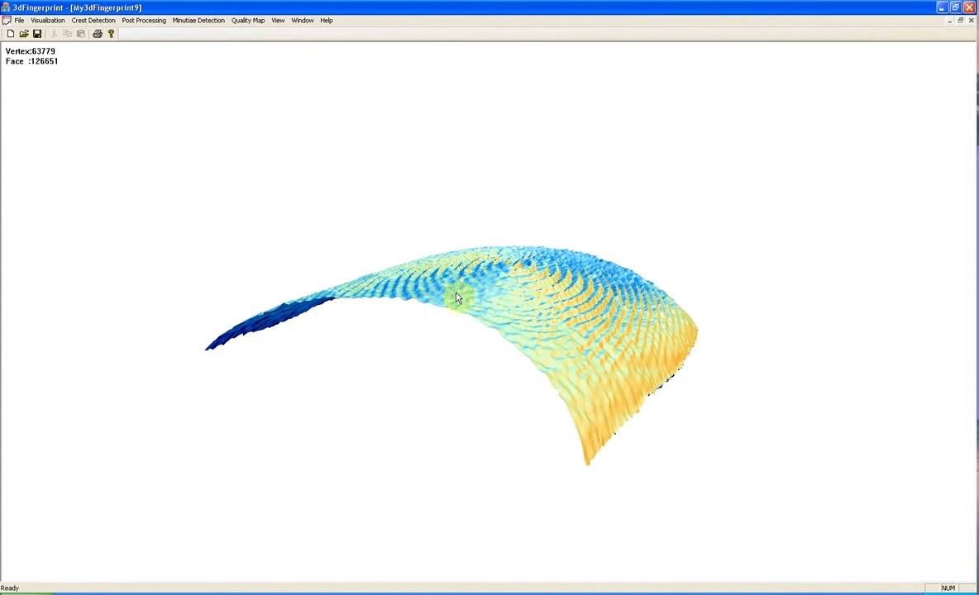
drag(461, 357, 467, 398)
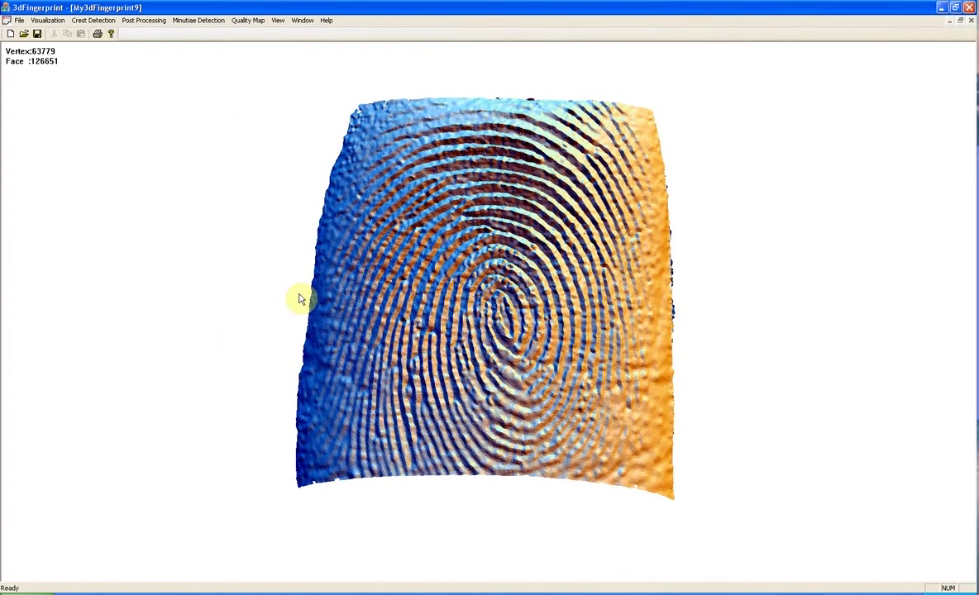
drag(354, 343, 361, 343)
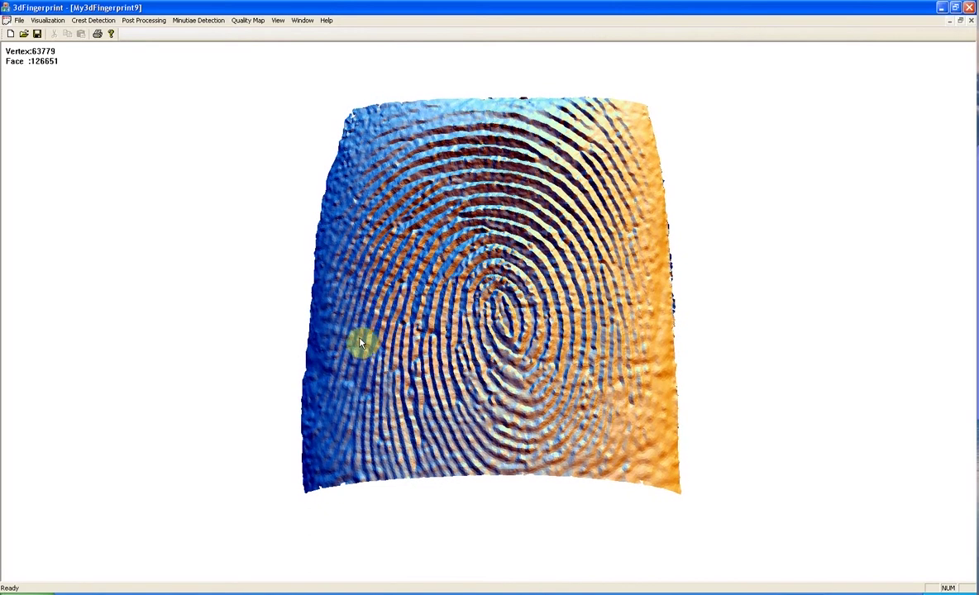
Start crest detection, accepting the default Ridge Dialog and Adaptive Smoothing settings
click(93, 21)
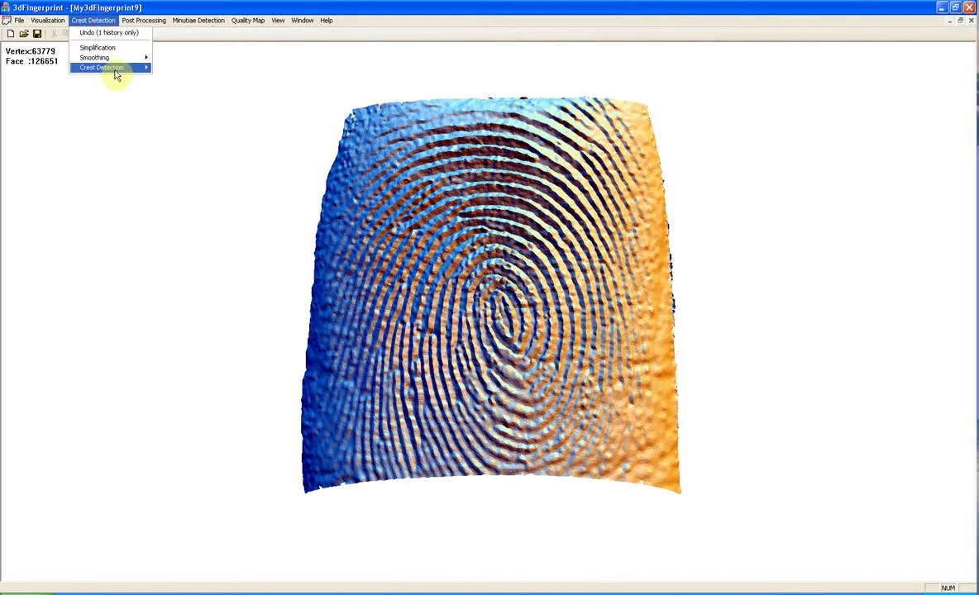
mouse_move(119, 70)
click(181, 70)
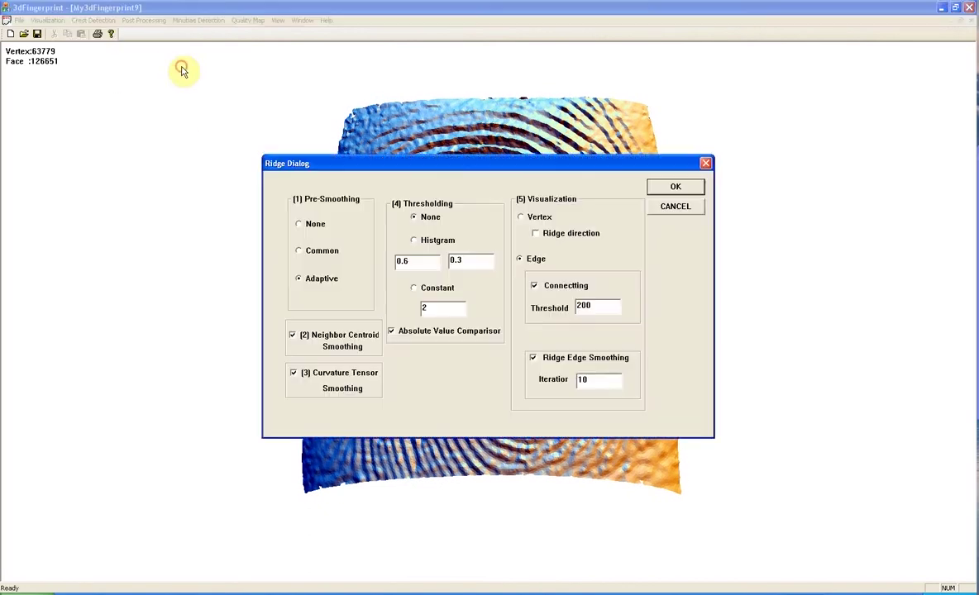
click(675, 188)
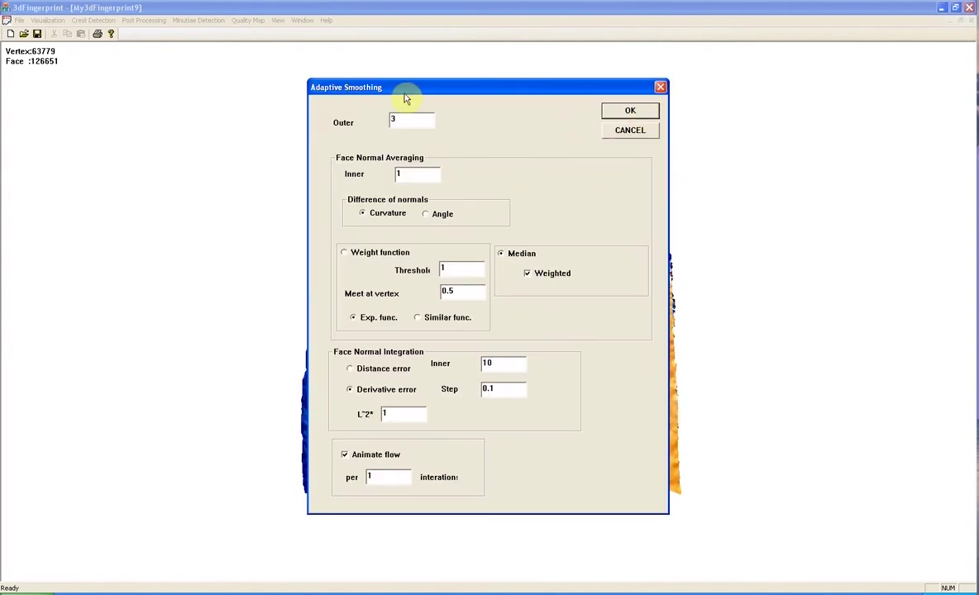
click(638, 113)
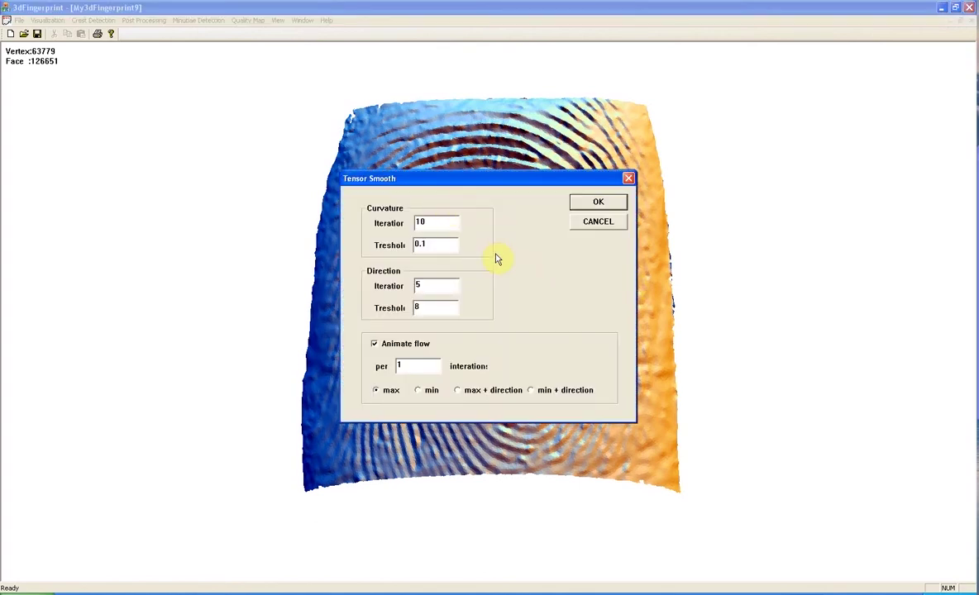
Run tensor smoothing with 'max + direction' and show the shaded surface with red and blue crest lines
click(457, 390)
click(598, 203)
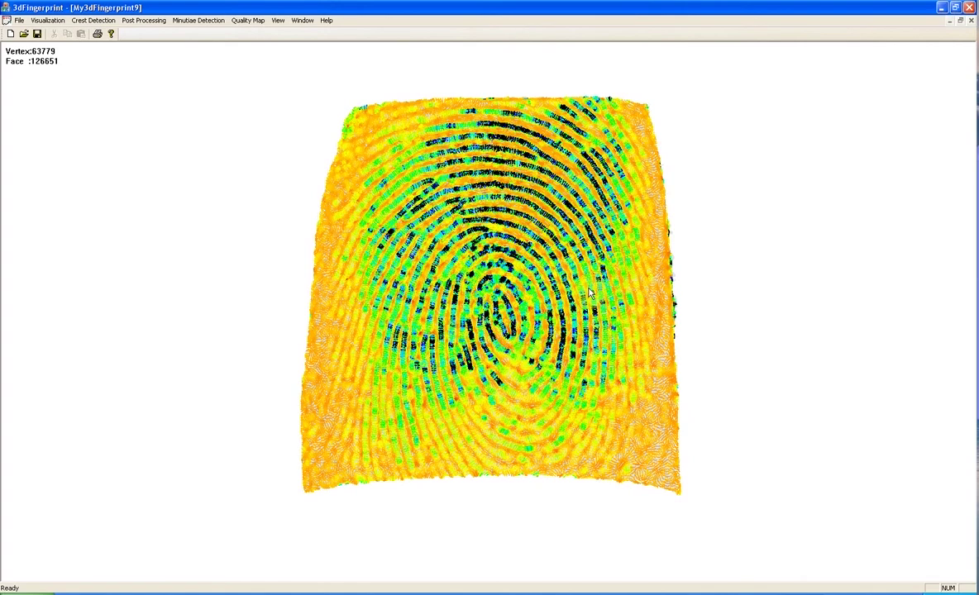
click(579, 354)
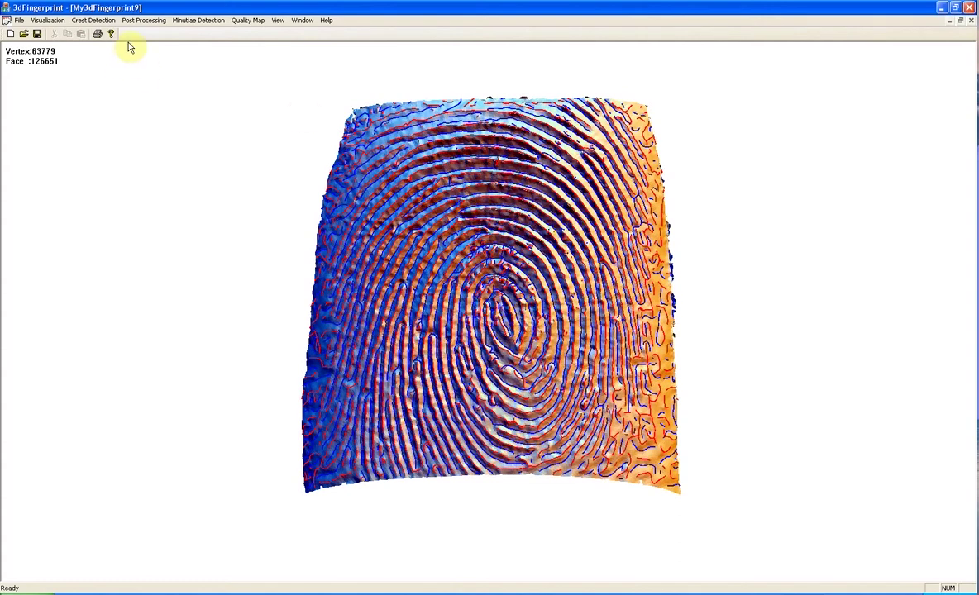
Open the Post Processing menu for the detected crest lines
click(144, 21)
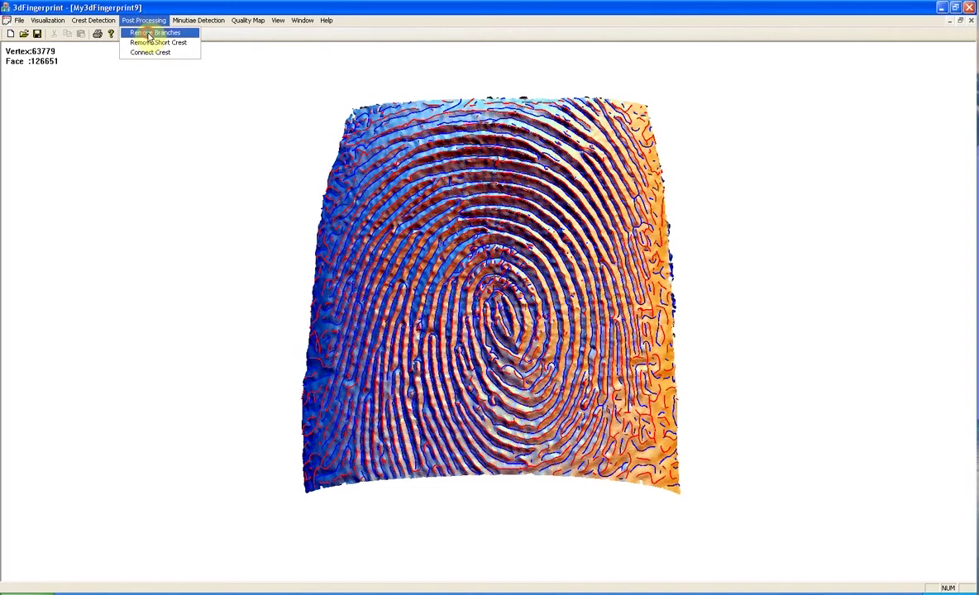
Remove crest branches and short crests, confirming each default threshold
click(150, 35)
click(459, 321)
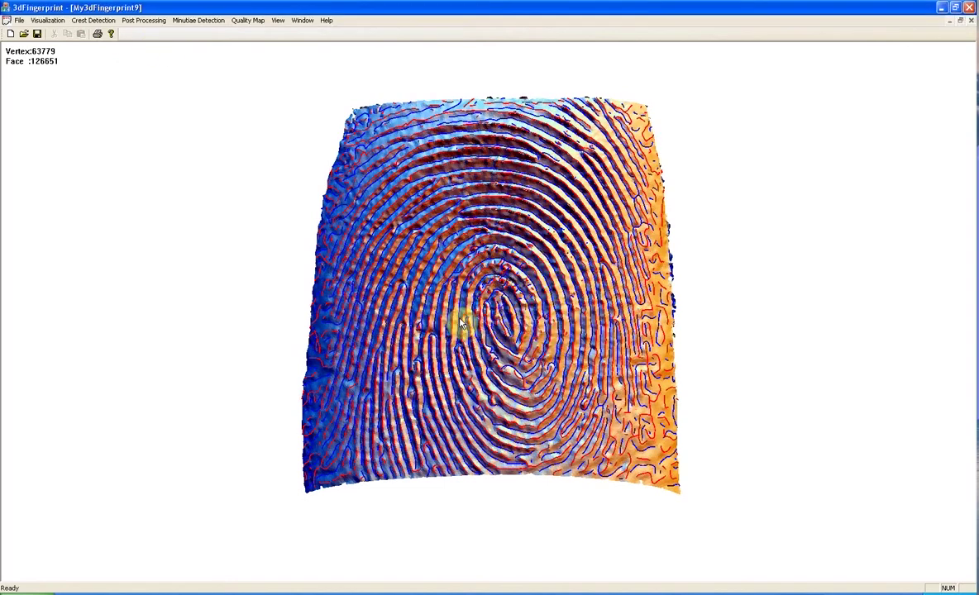
click(144, 20)
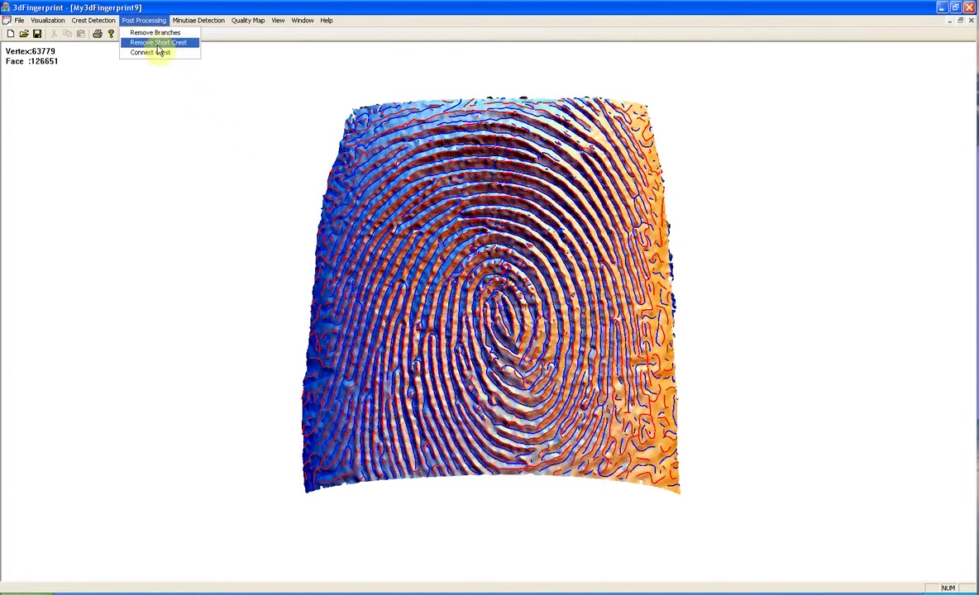
click(157, 43)
click(464, 319)
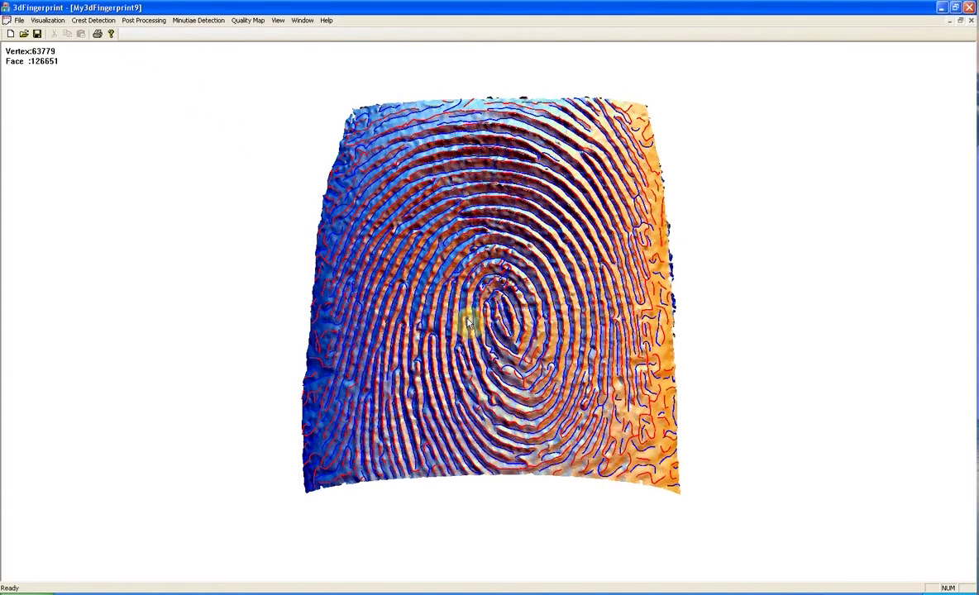
Connect broken crest lines with a threshold of 0.5
click(145, 20)
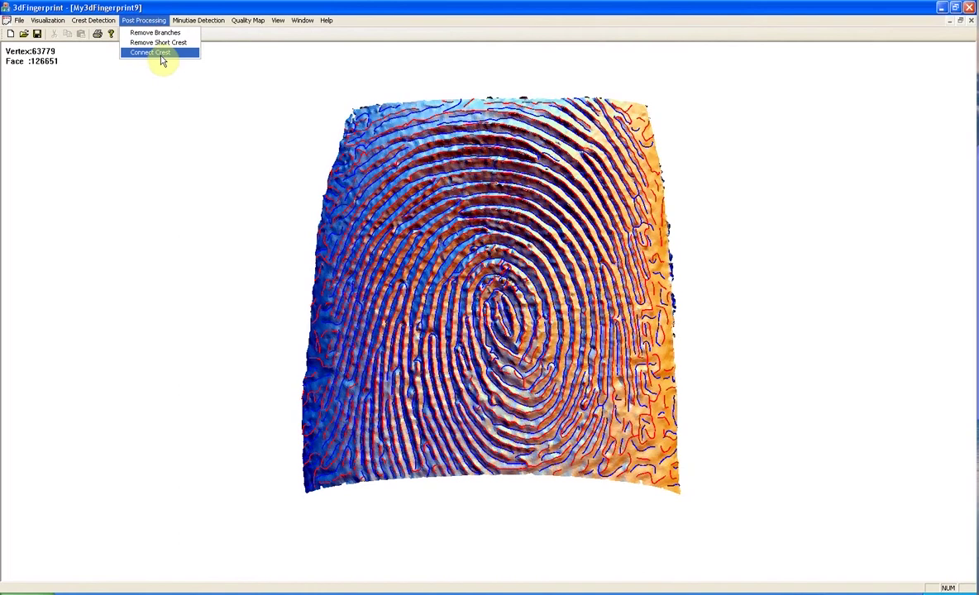
click(160, 55)
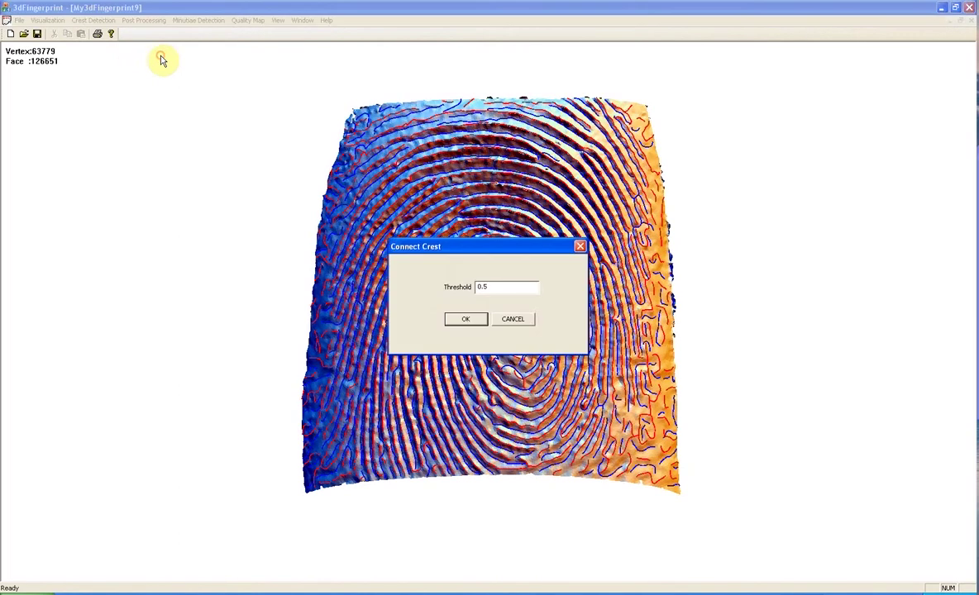
click(465, 320)
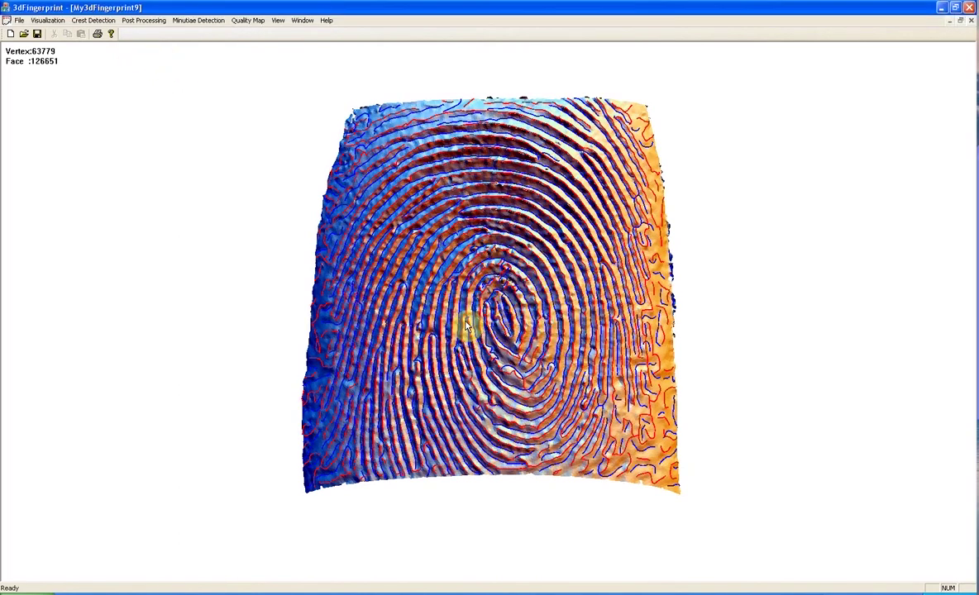
click(196, 21)
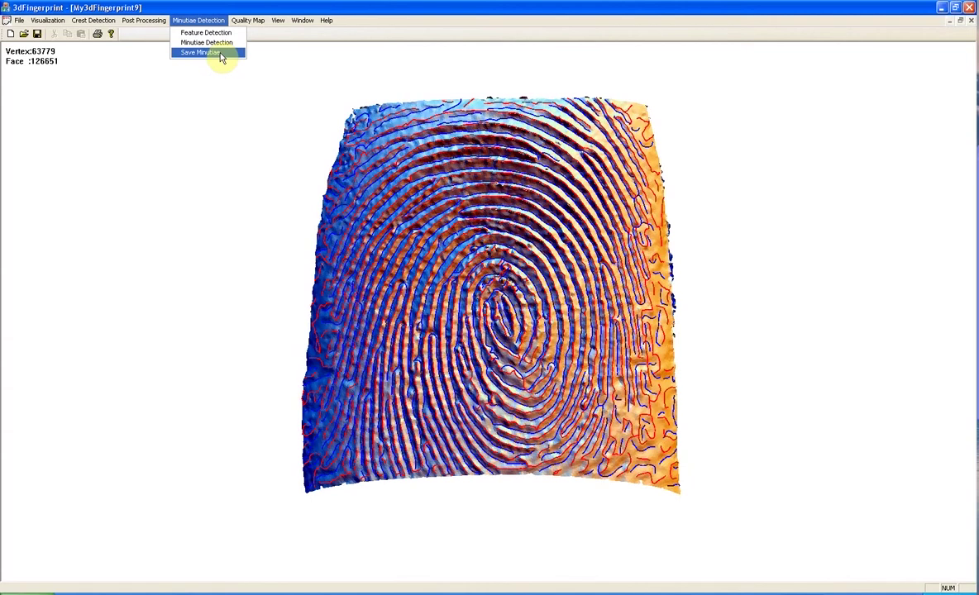
Detect minutiae, removing low-quality ones and coloring the rest red and black by quality
click(205, 43)
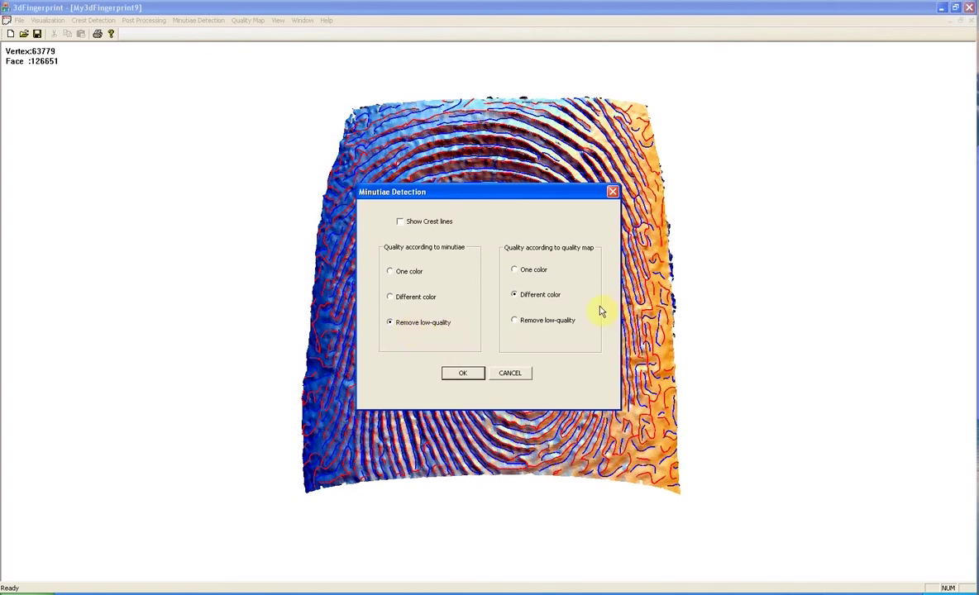
click(464, 374)
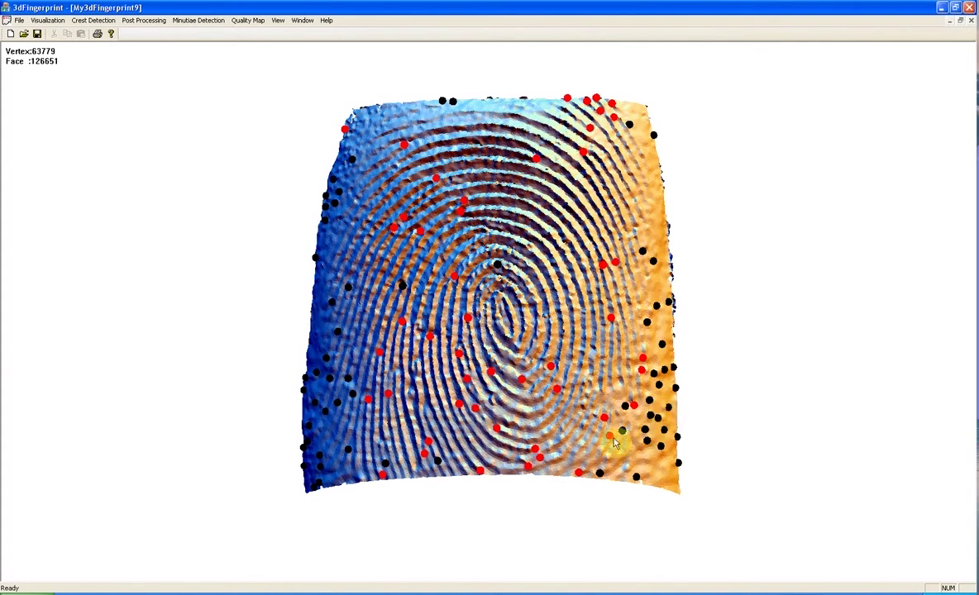
Visualize the quality map and rotate it to see the black low-quality edges and core
click(248, 20)
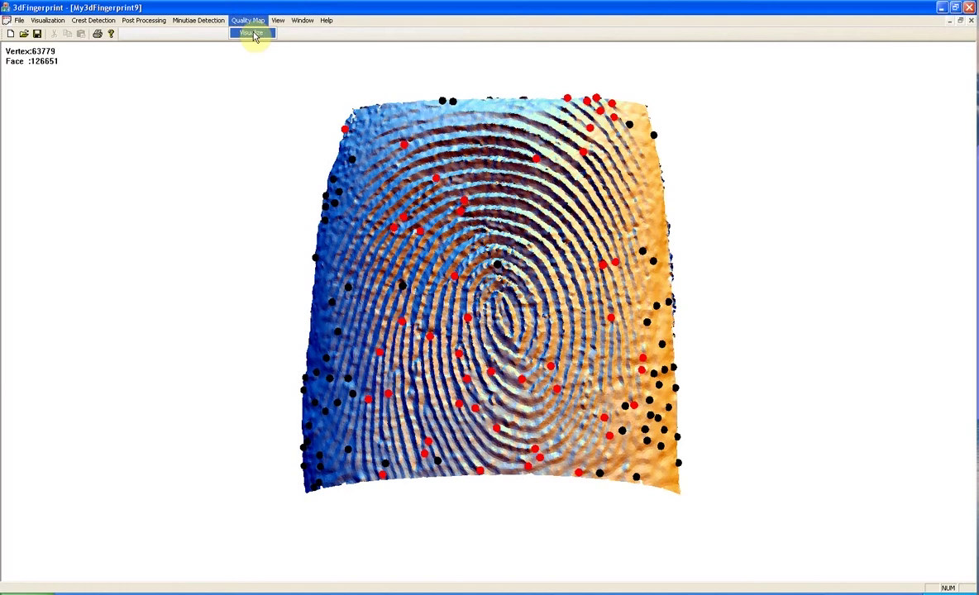
click(253, 34)
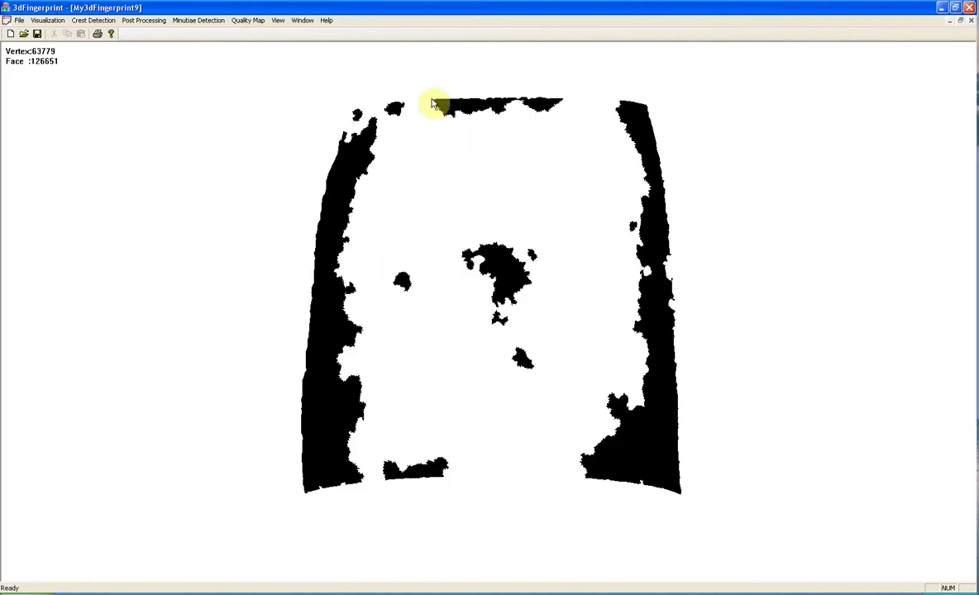
drag(651, 449, 542, 417)
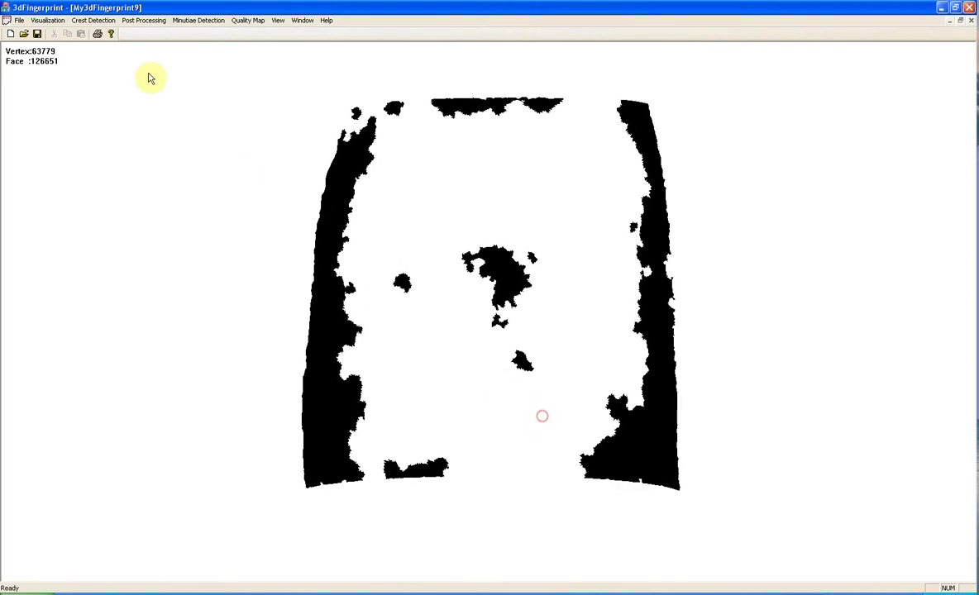
Show the maximum curvature tensor map, then the maximum curvature directions as lines
click(54, 21)
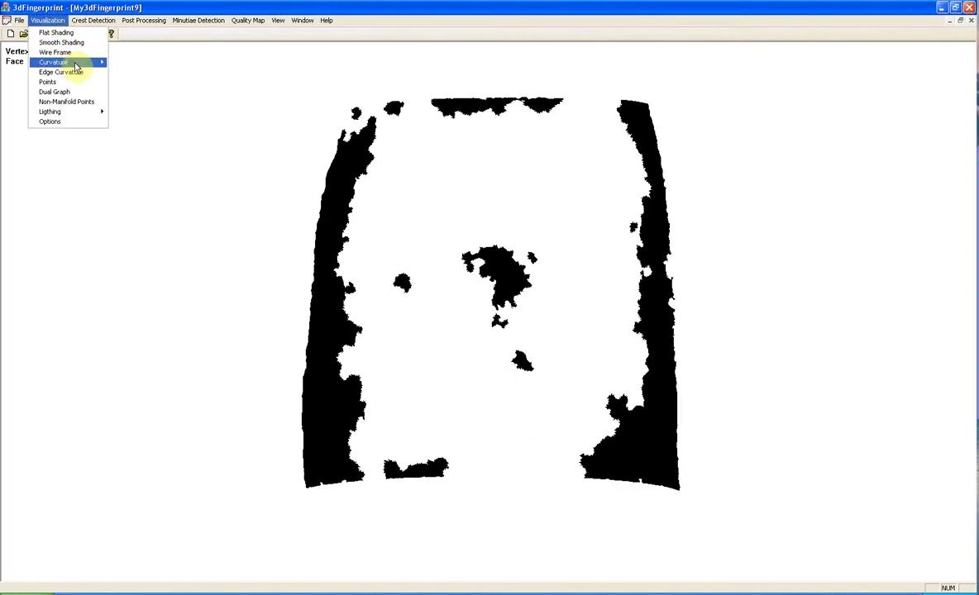
mouse_move(75, 64)
mouse_move(130, 82)
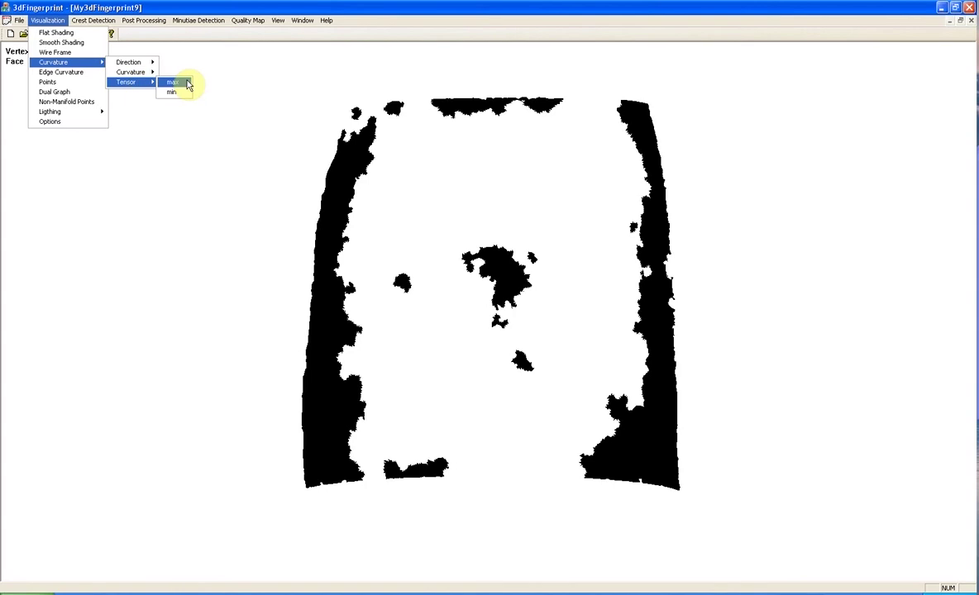
click(188, 84)
click(58, 22)
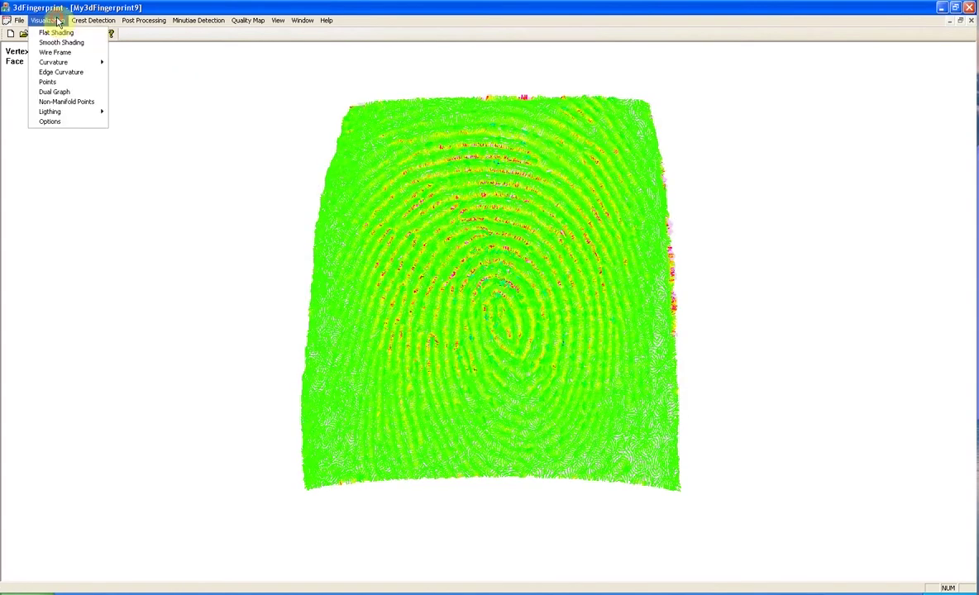
mouse_move(74, 63)
mouse_move(132, 63)
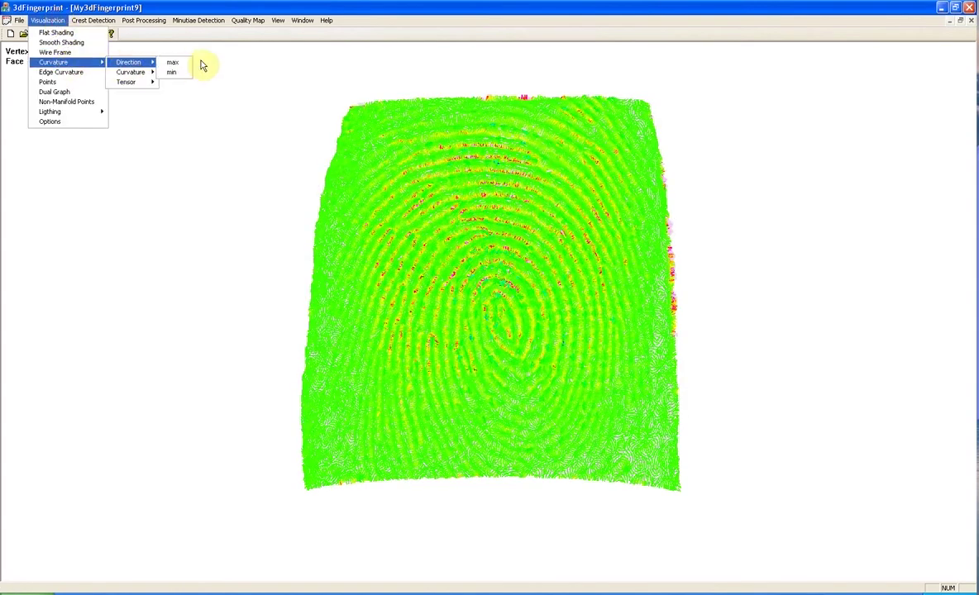
click(181, 64)
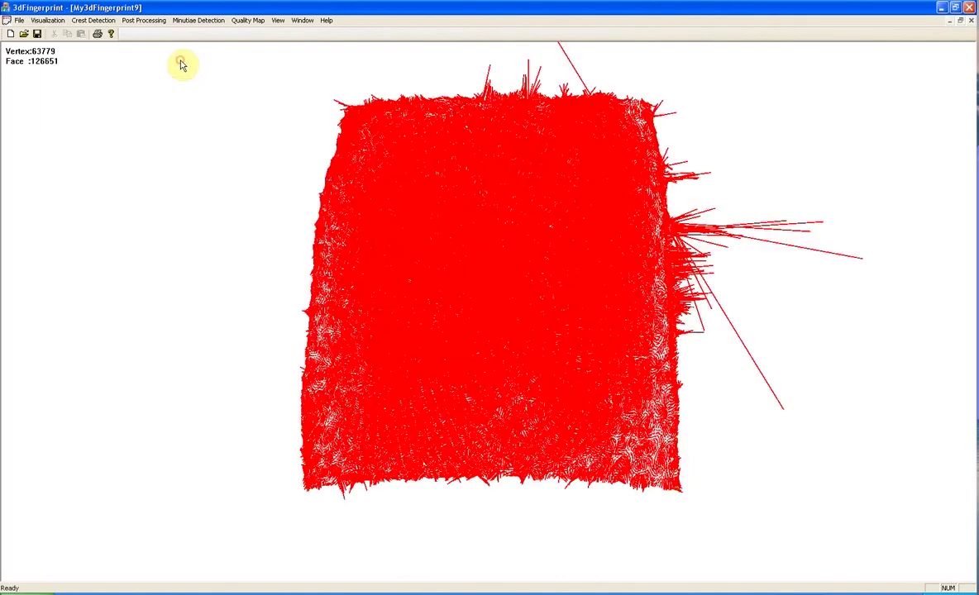
Show the minimum curvature tensor map, then render the mesh as its dual graph
click(48, 20)
mouse_move(68, 63)
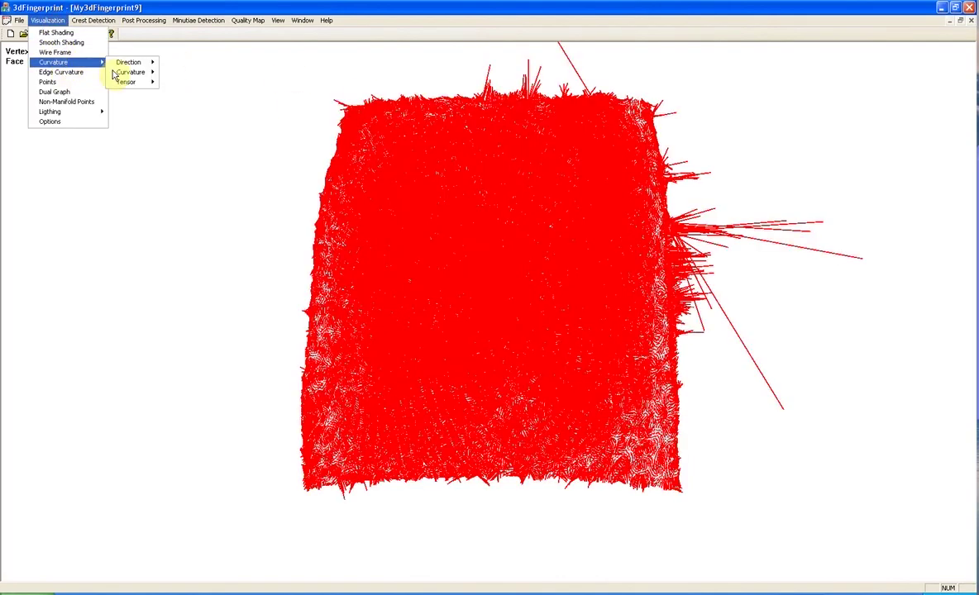
mouse_move(131, 81)
click(179, 91)
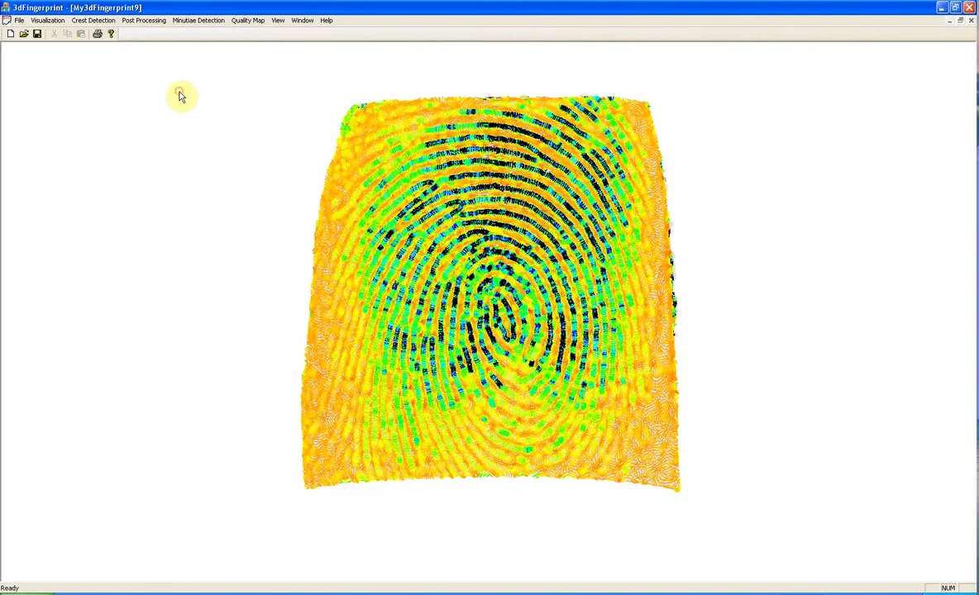
click(53, 20)
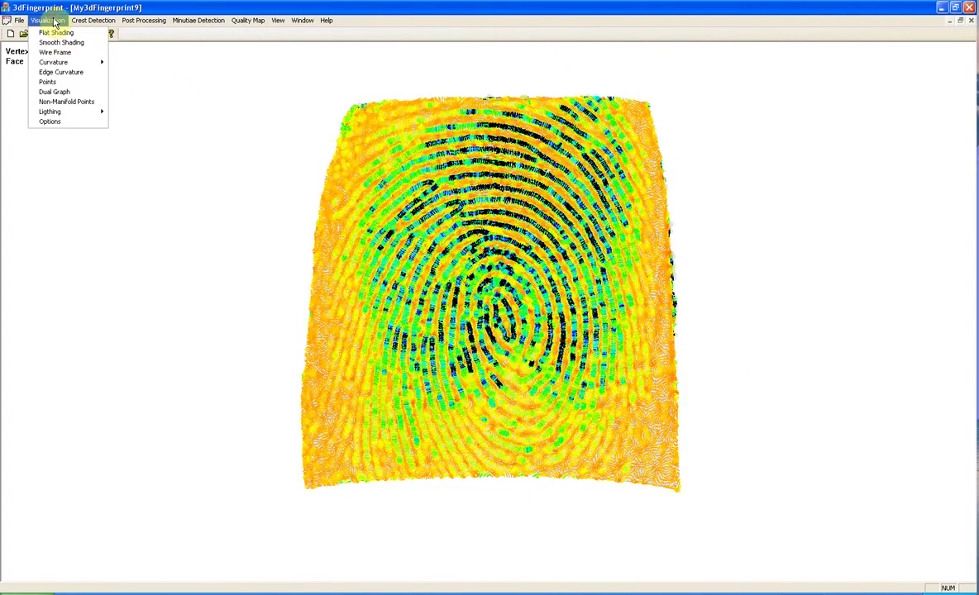
click(54, 91)
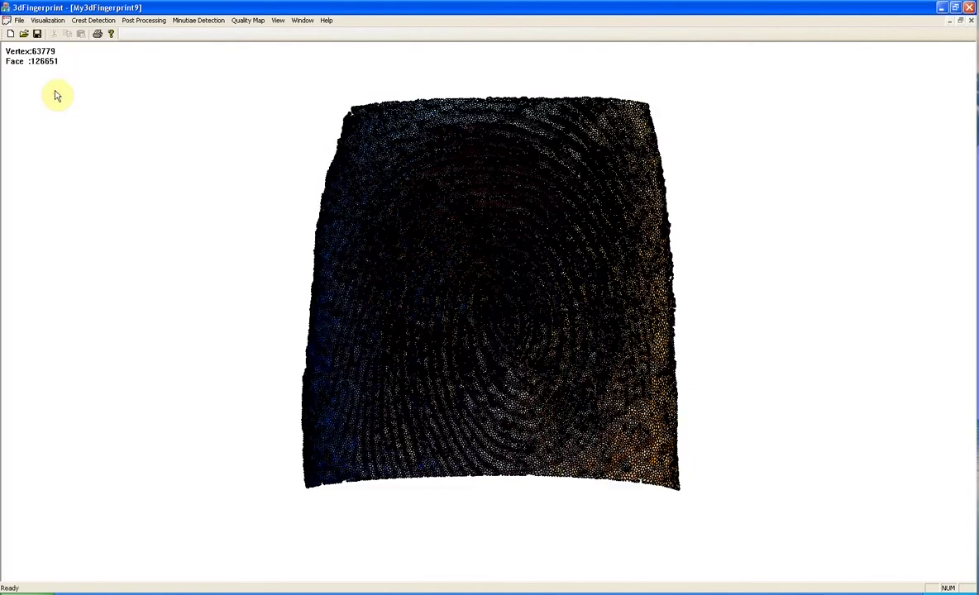
click(51, 21)
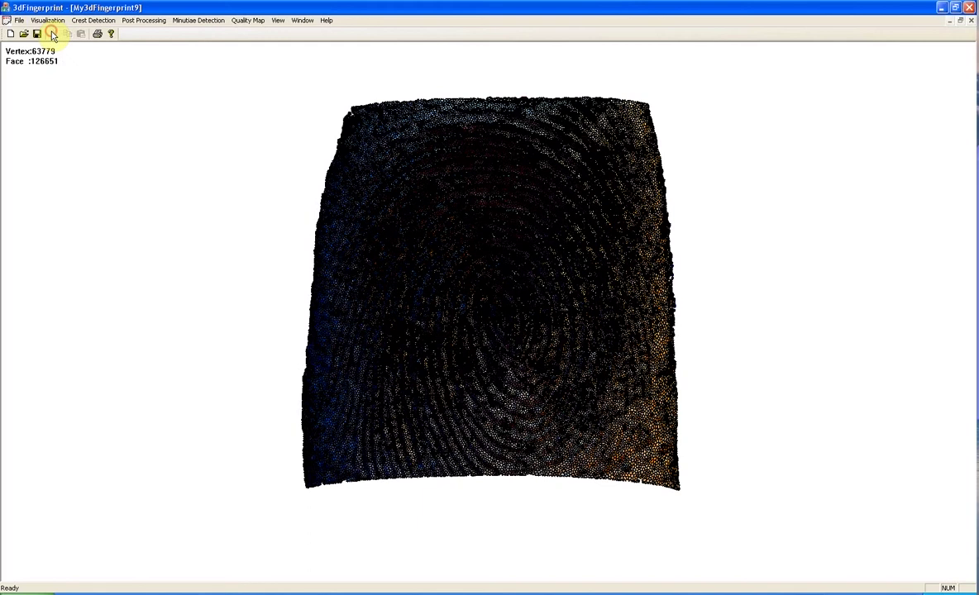
Restore the shaded, lit rendering and set the lighting to red
click(52, 34)
click(48, 20)
mouse_move(65, 115)
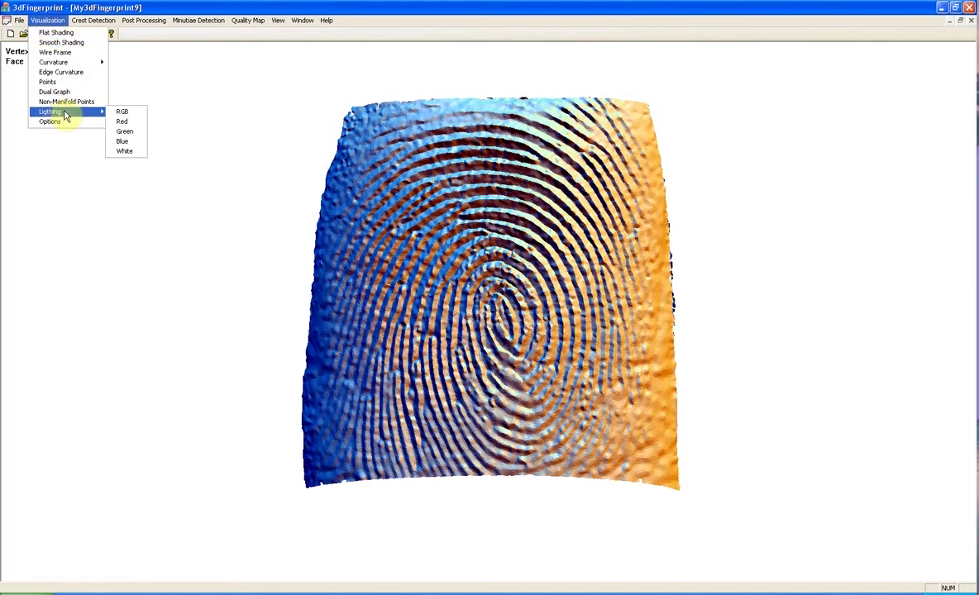
click(124, 122)
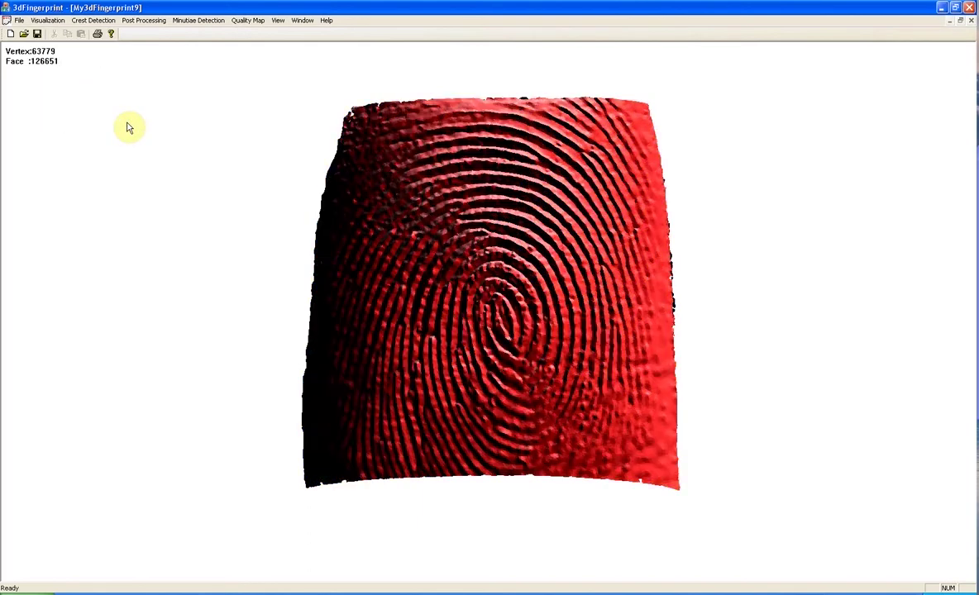